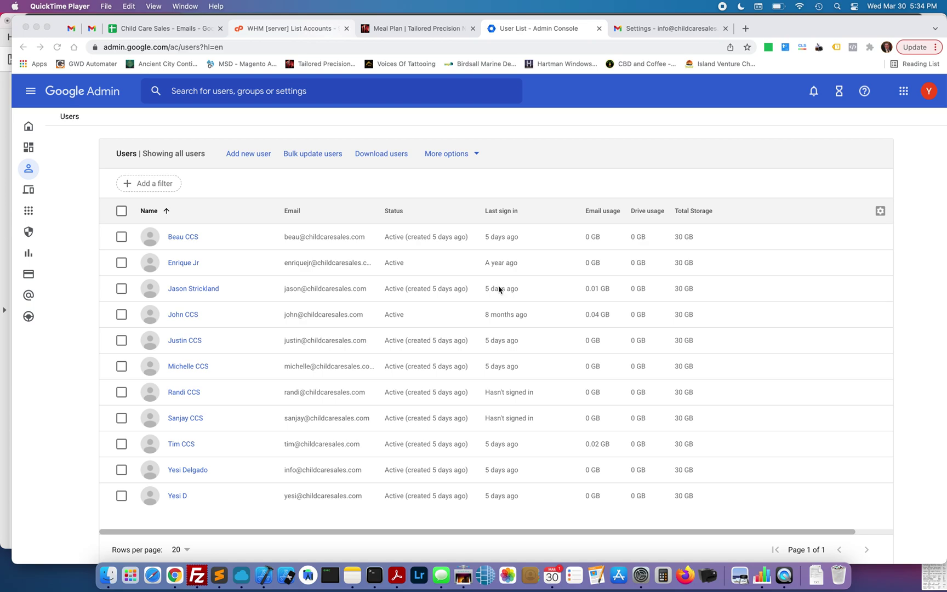
Load gmail.com in a new tab and sign out of all Google accounts.
click(544, 35)
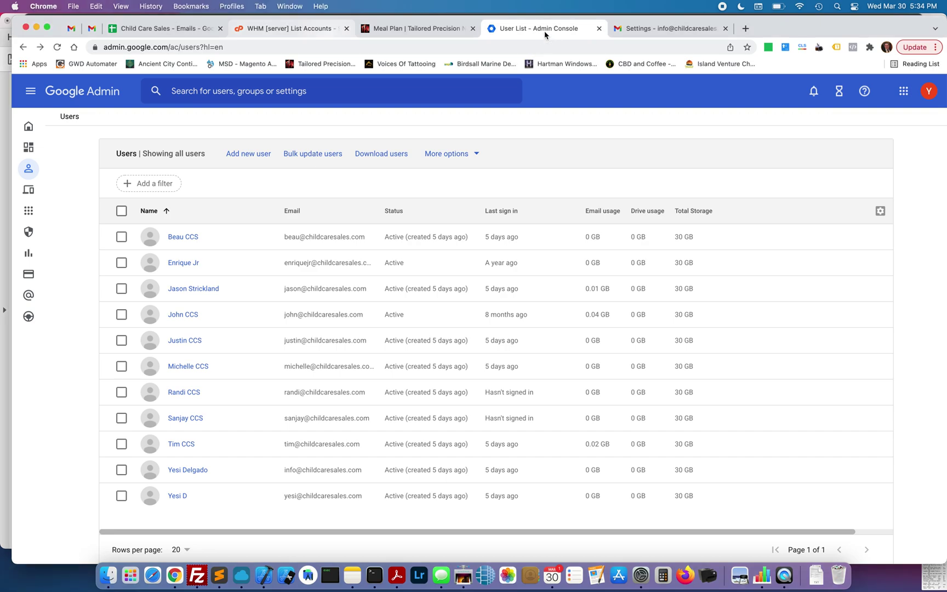
key(super+t)
text(gmail.com)
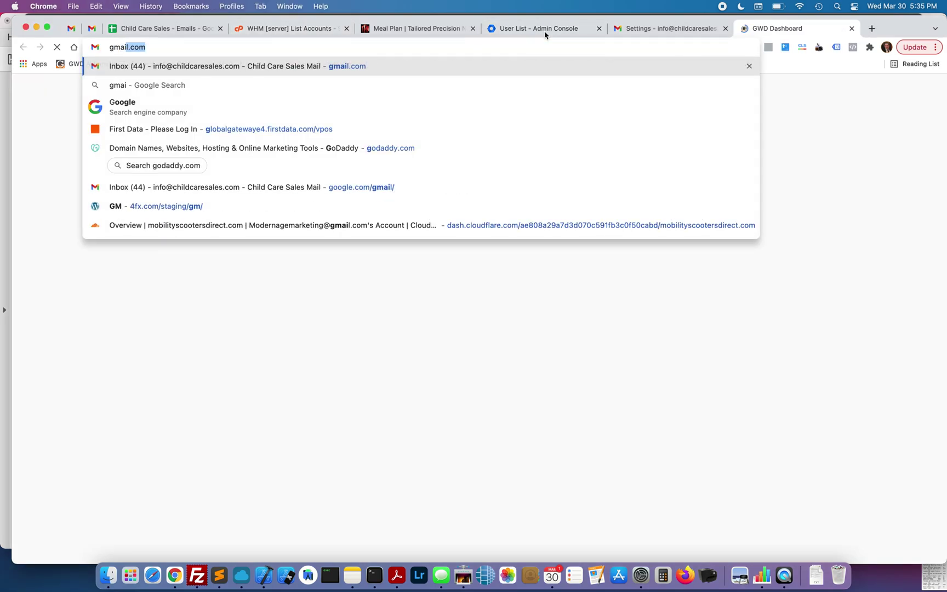
key(Return)
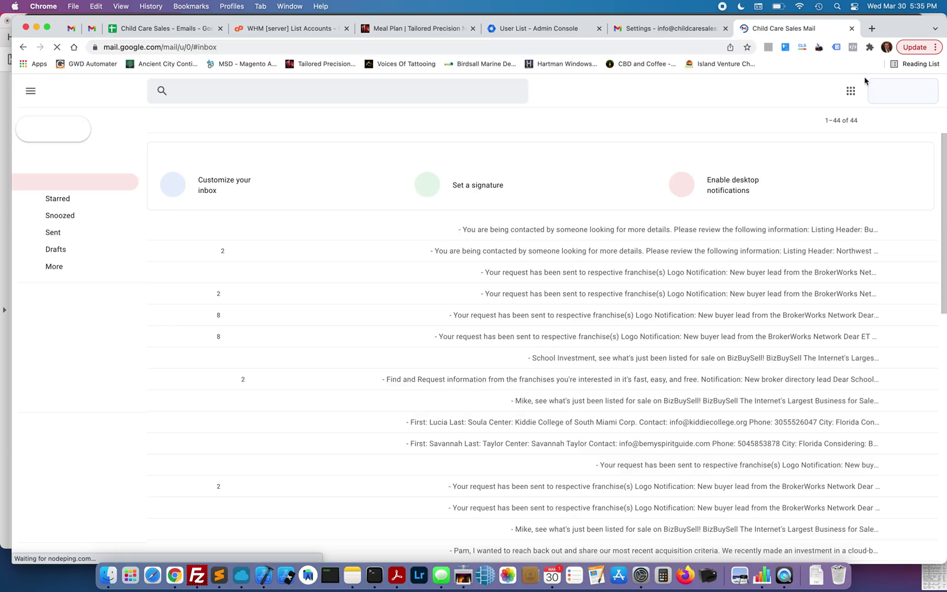
click(925, 94)
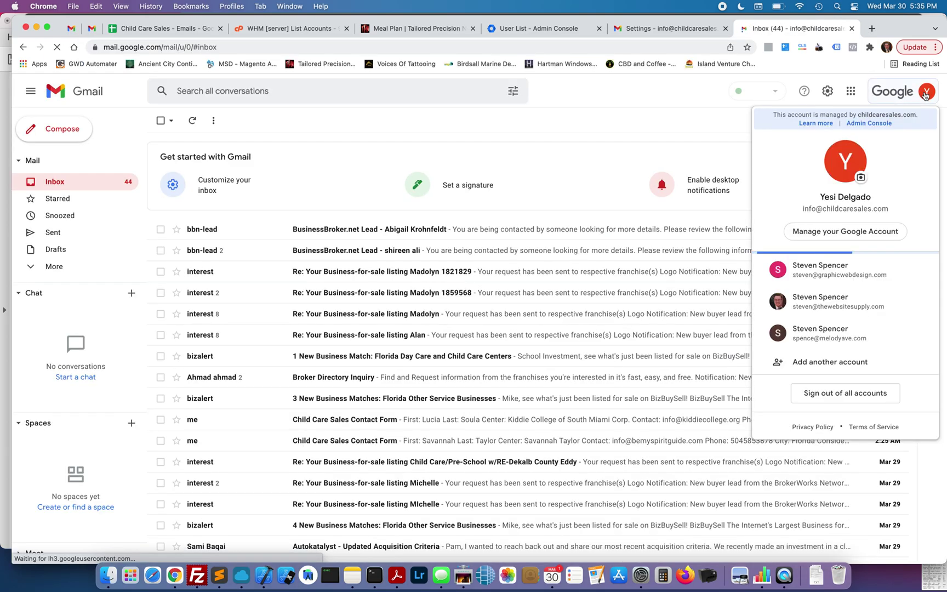
scroll(841, 286, down, 2)
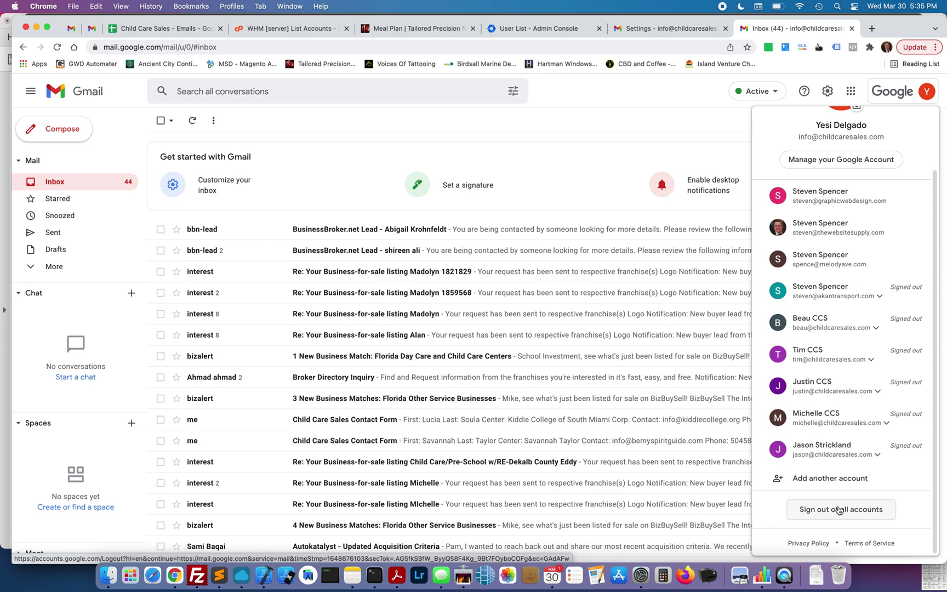
click(838, 510)
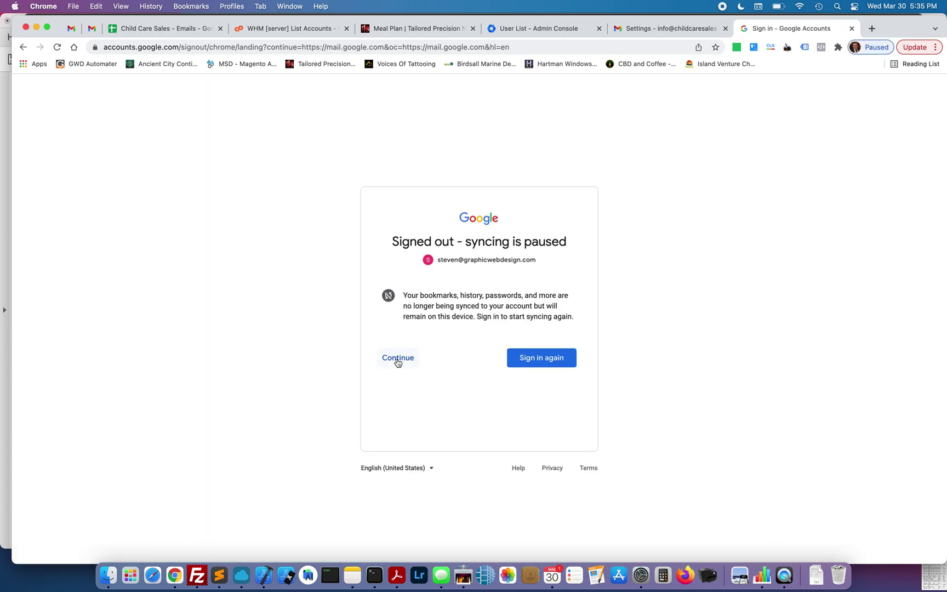
Sign back in to the primary account by entering its password.
click(552, 357)
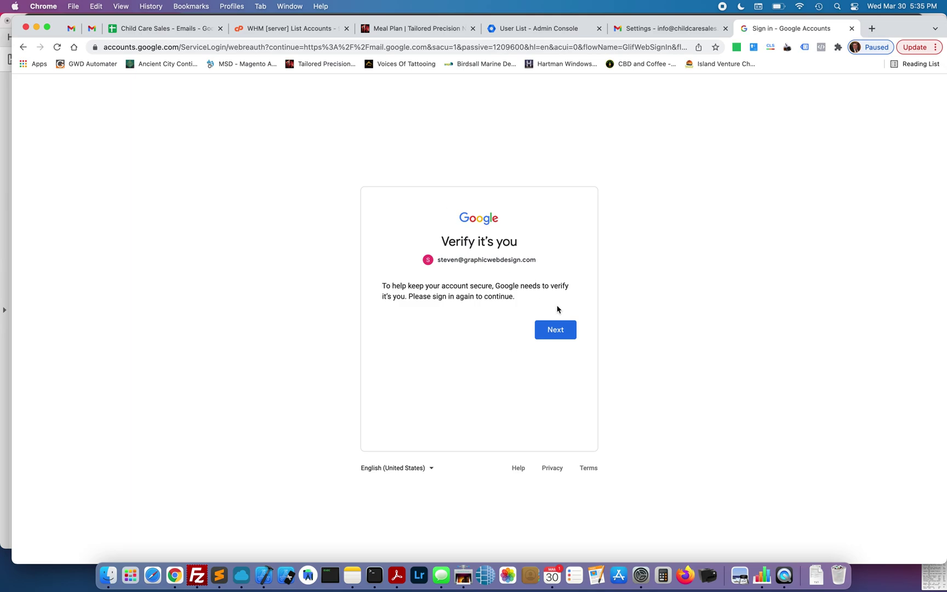
click(559, 328)
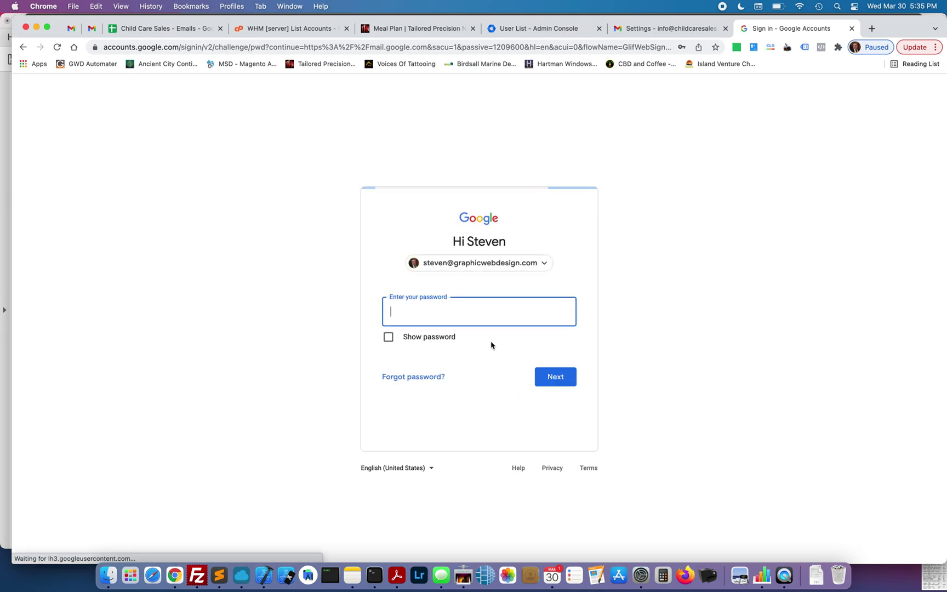
click(469, 309)
text(••)
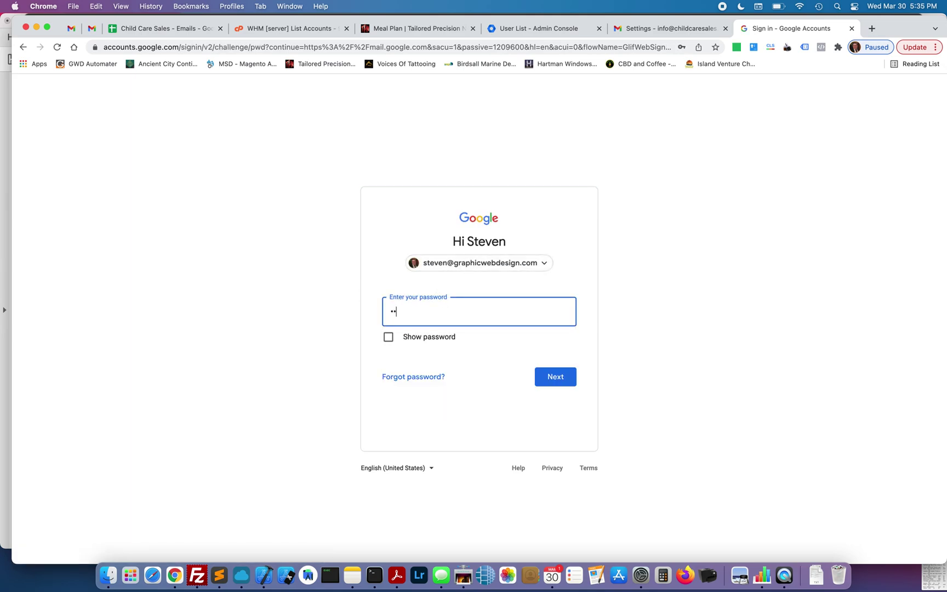
key(Return)
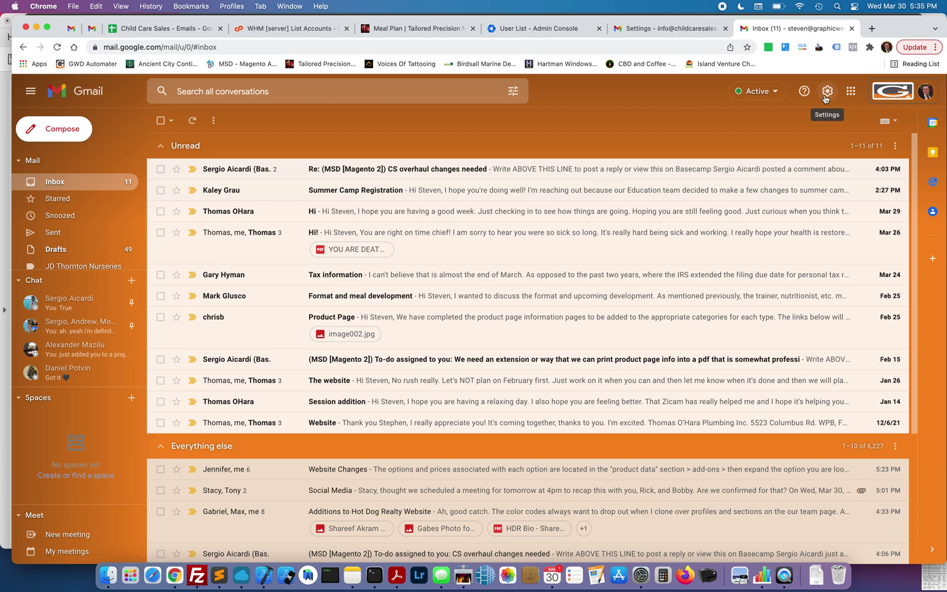
Open See all settings from the gear's quick settings panel.
click(827, 91)
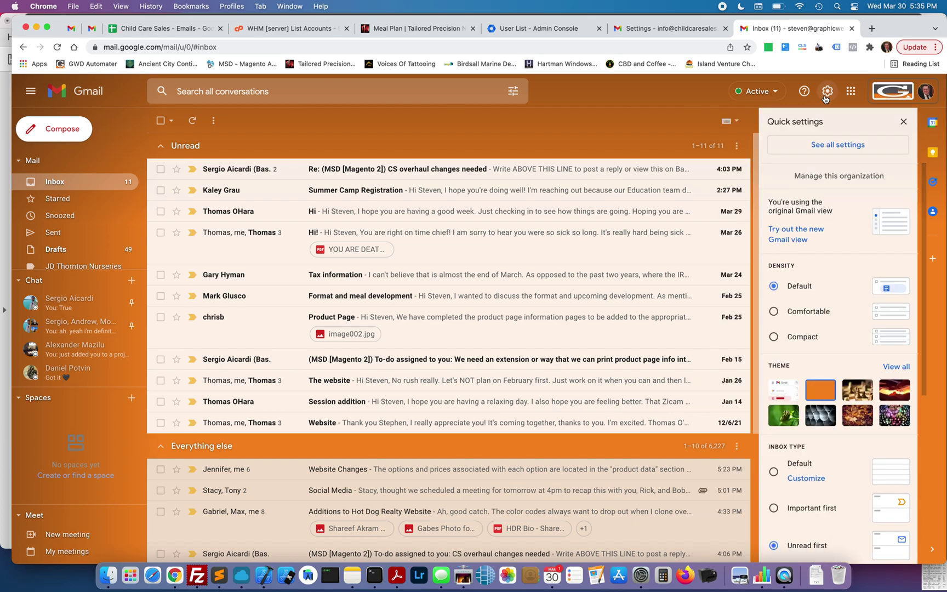
click(840, 147)
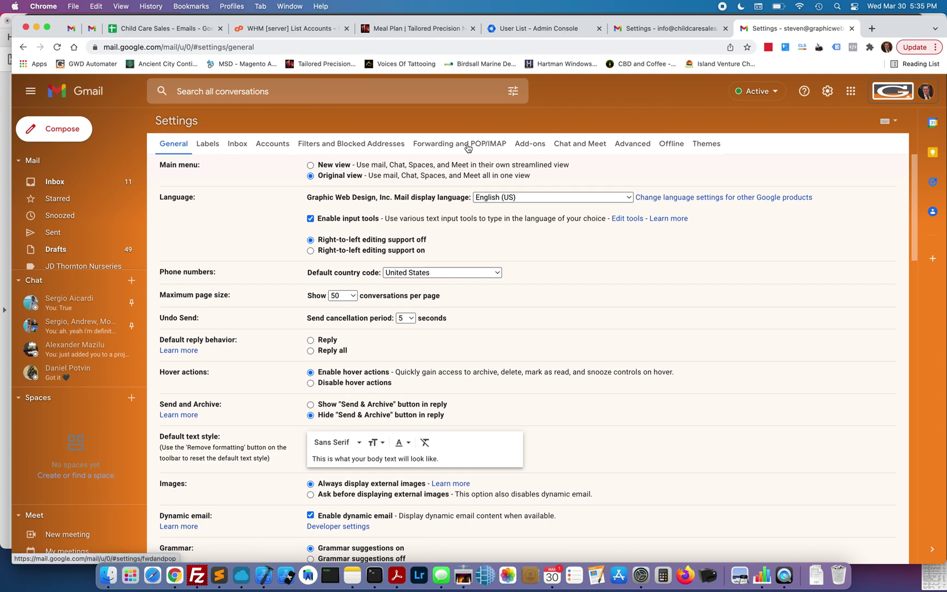
On Forwarding and POP/IMAP, add the second account's e-mail address as a forwarding address and proceed.
click(467, 147)
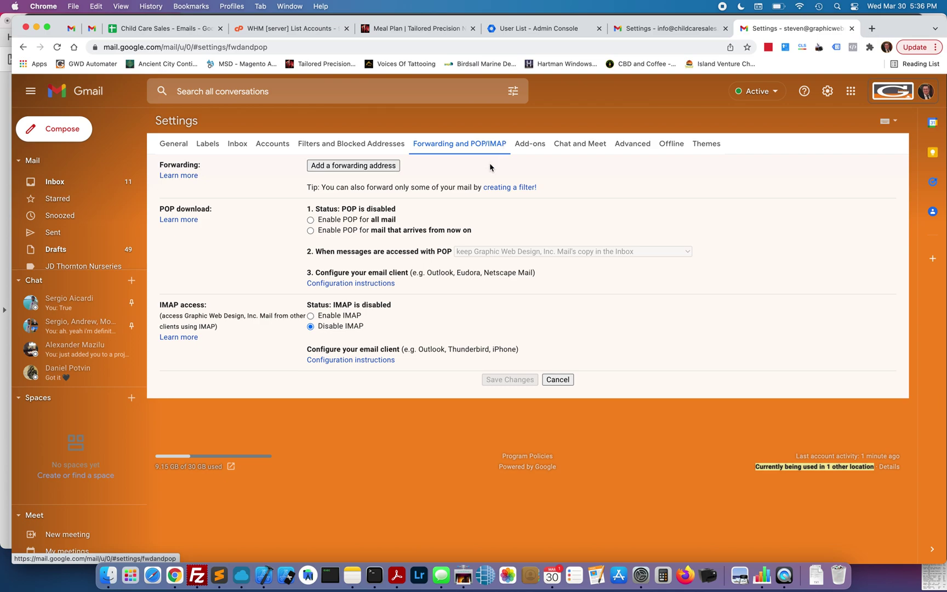
click(360, 164)
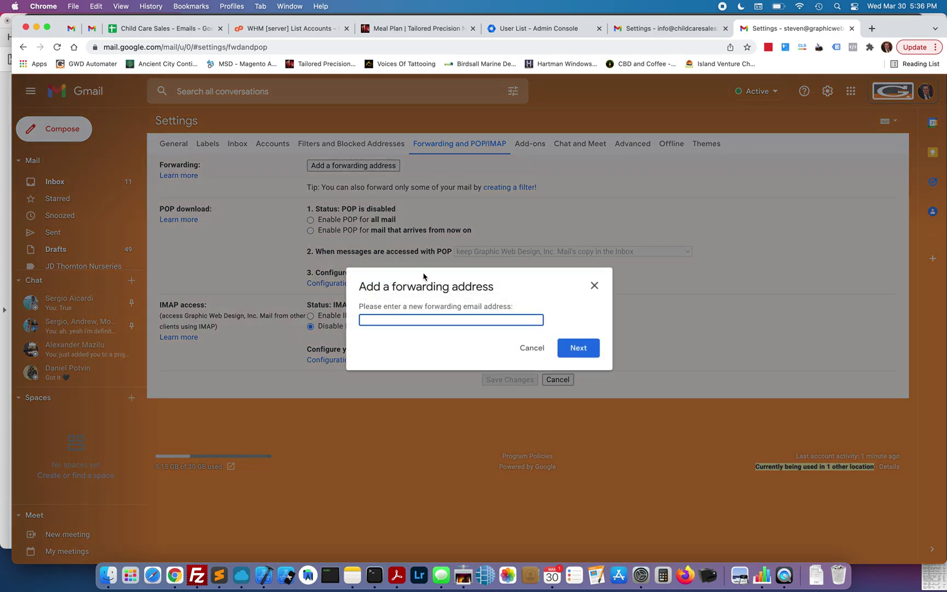
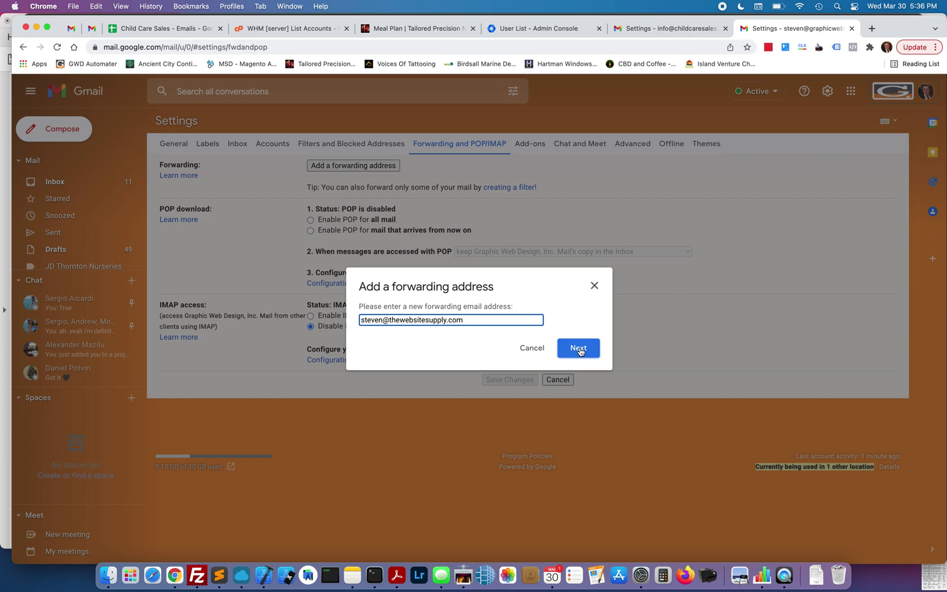
click(580, 349)
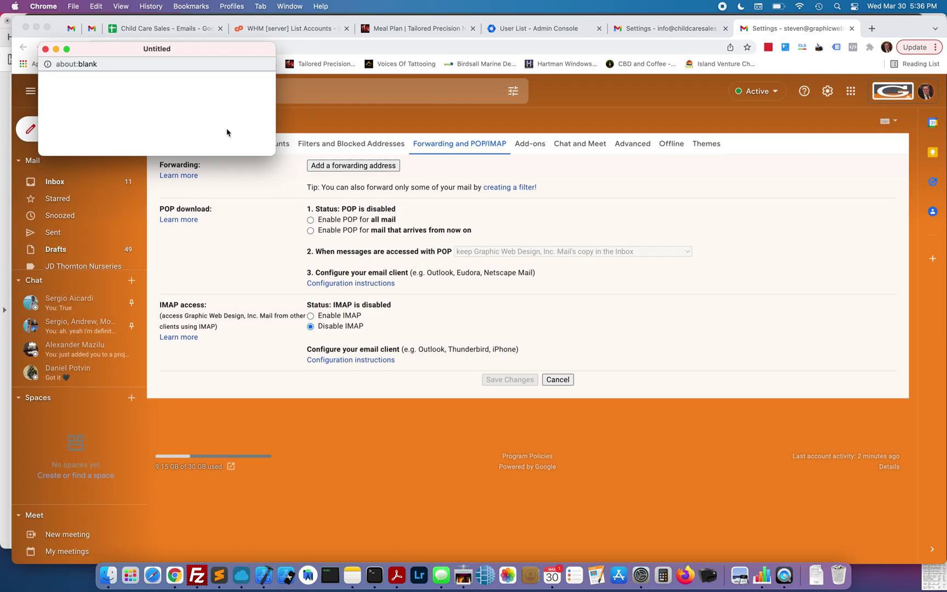
drag(159, 51, 429, 202)
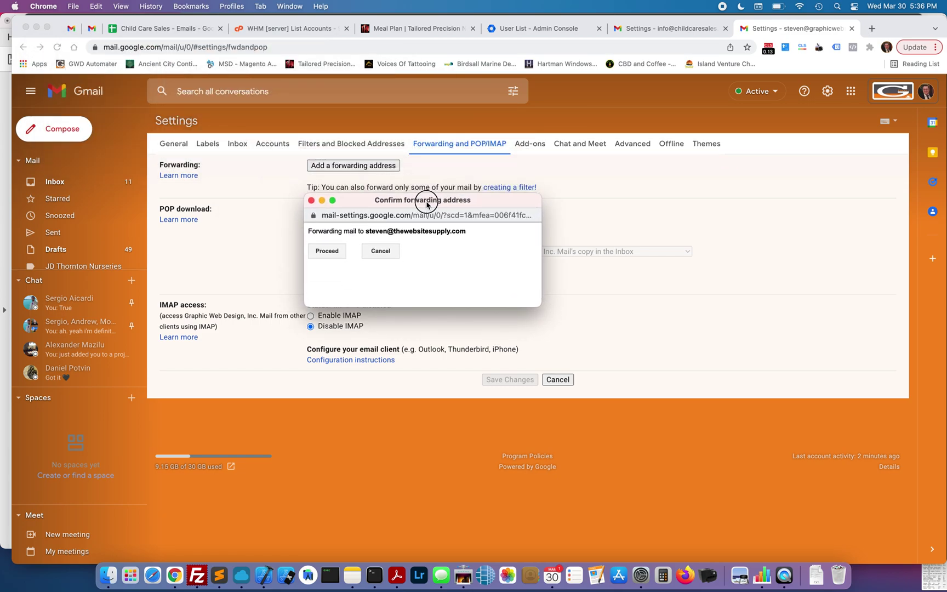
drag(312, 235, 451, 232)
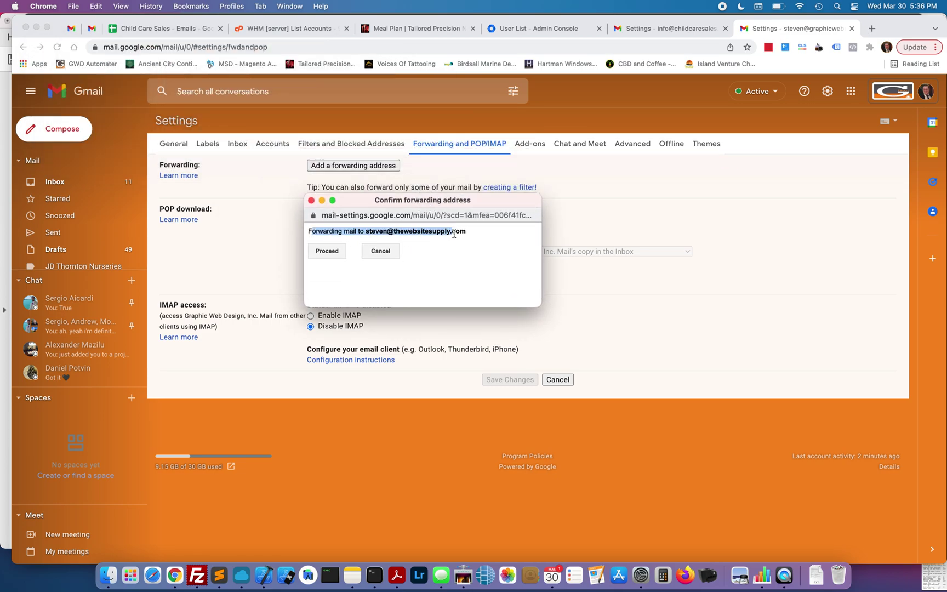
drag(364, 231, 507, 233)
click(507, 232)
click(328, 251)
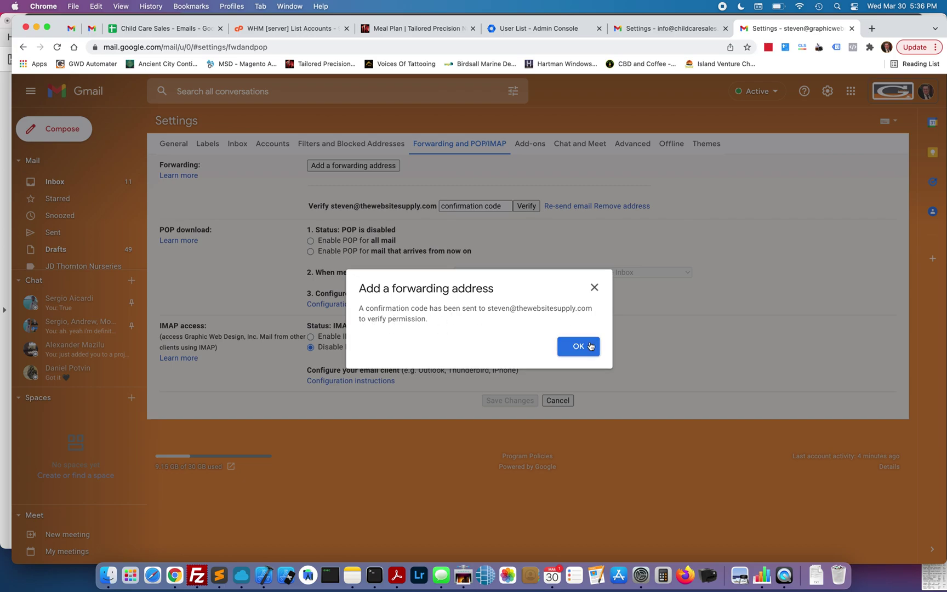
click(590, 347)
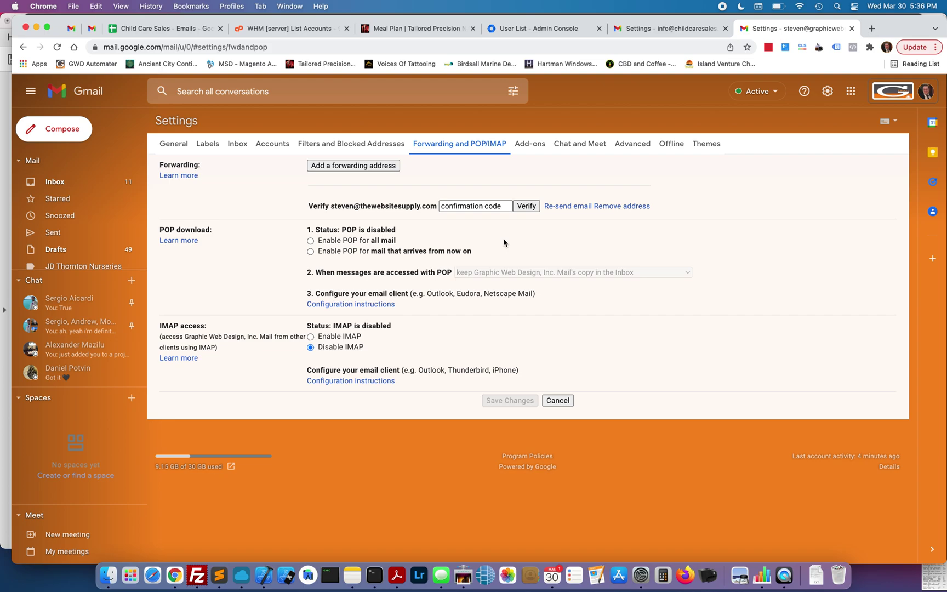
Sign into the second account with the saved password, decline the Chrome profile, and open the confirmation email.
click(72, 30)
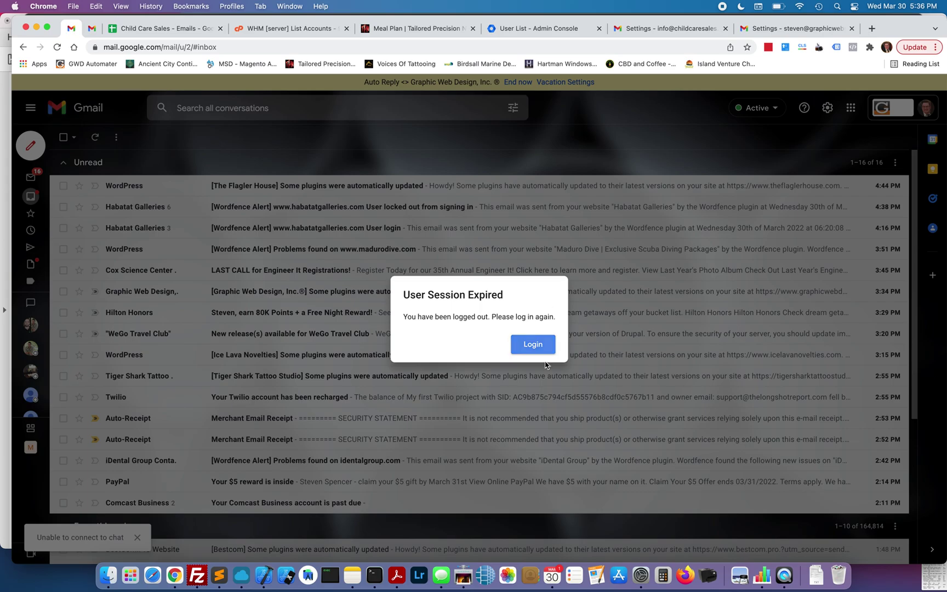
click(532, 344)
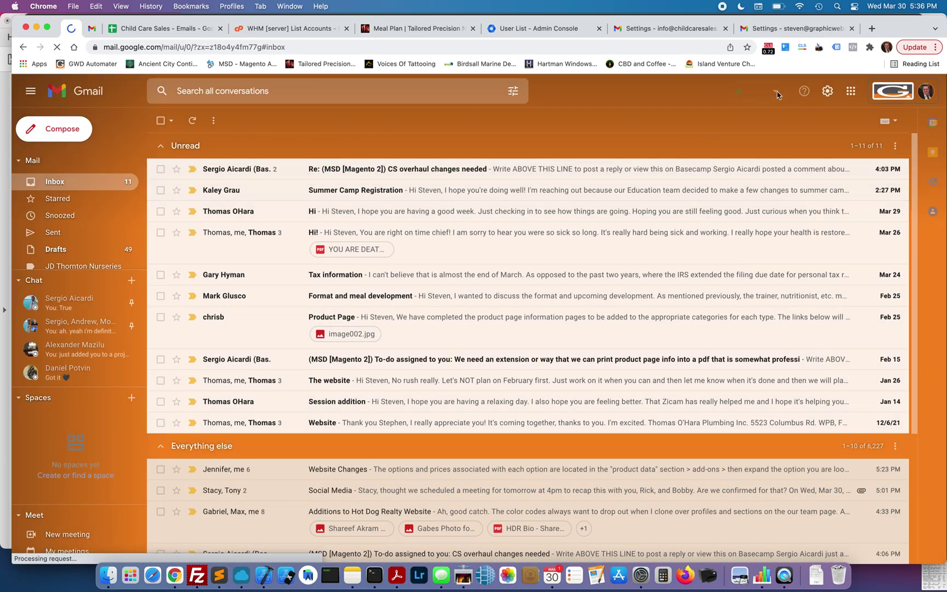
click(928, 93)
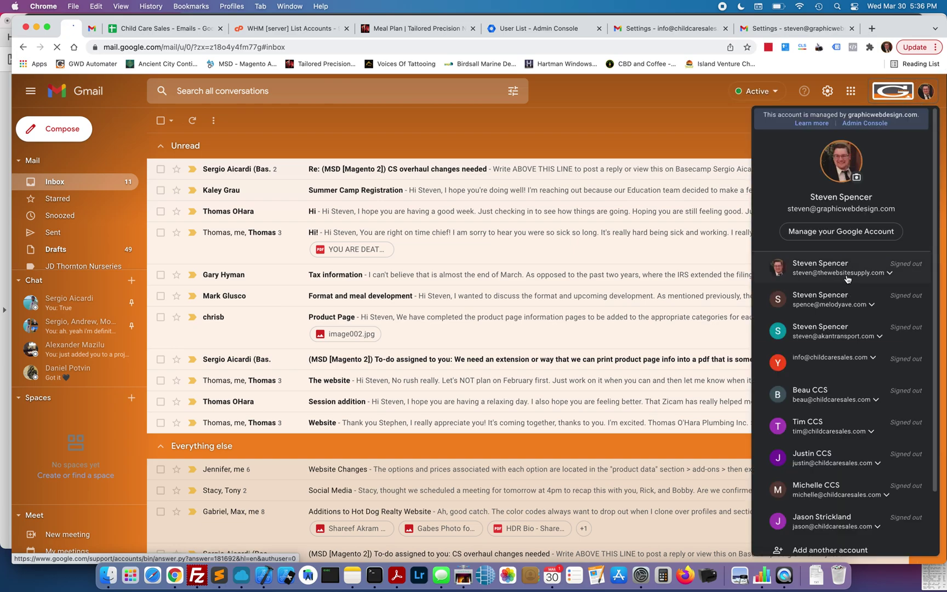
click(848, 276)
click(816, 296)
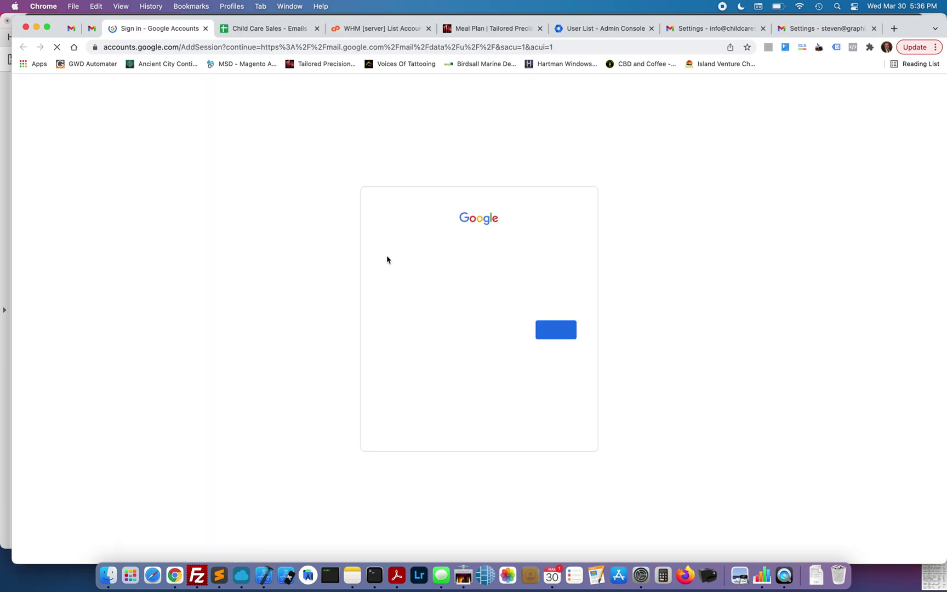
click(566, 333)
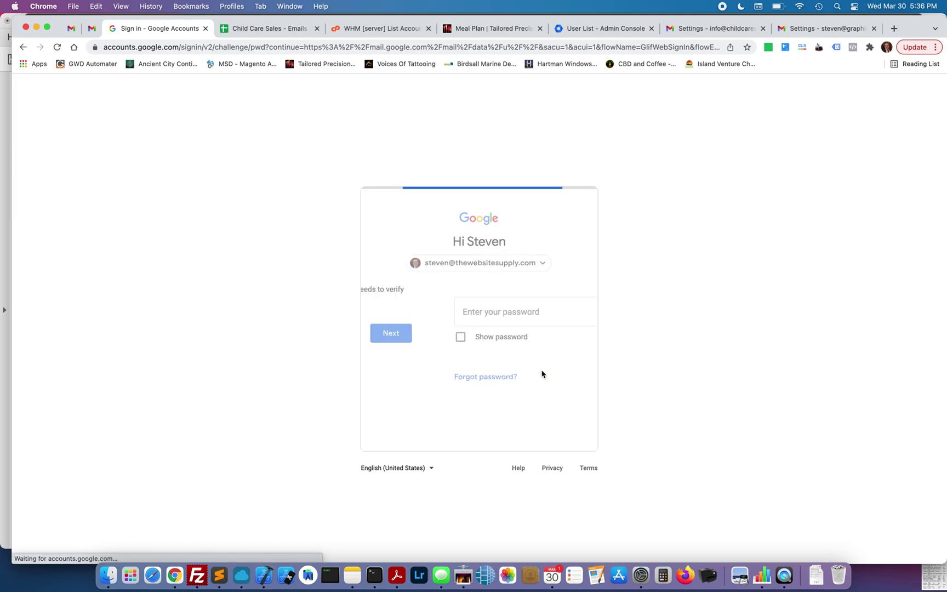
click(555, 377)
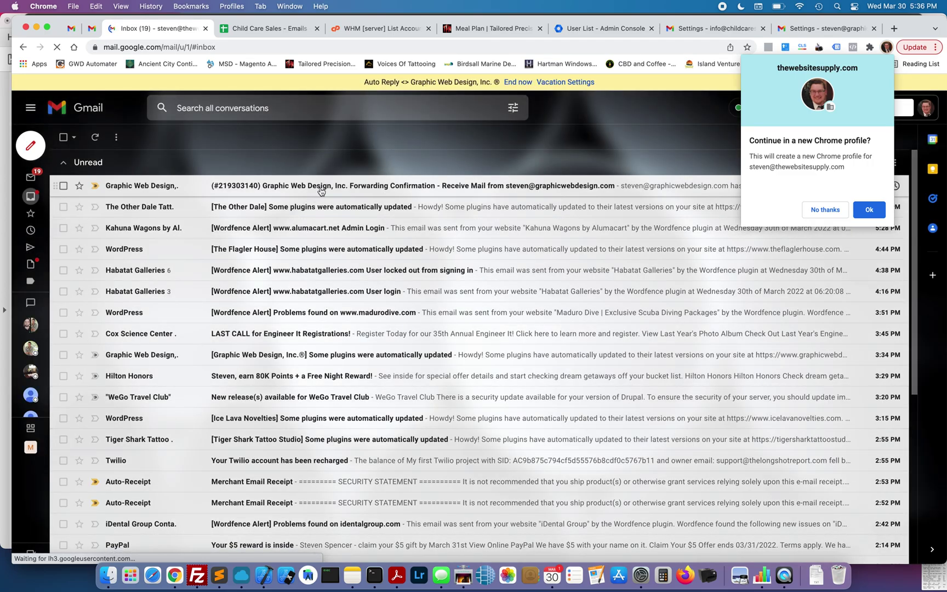
click(821, 210)
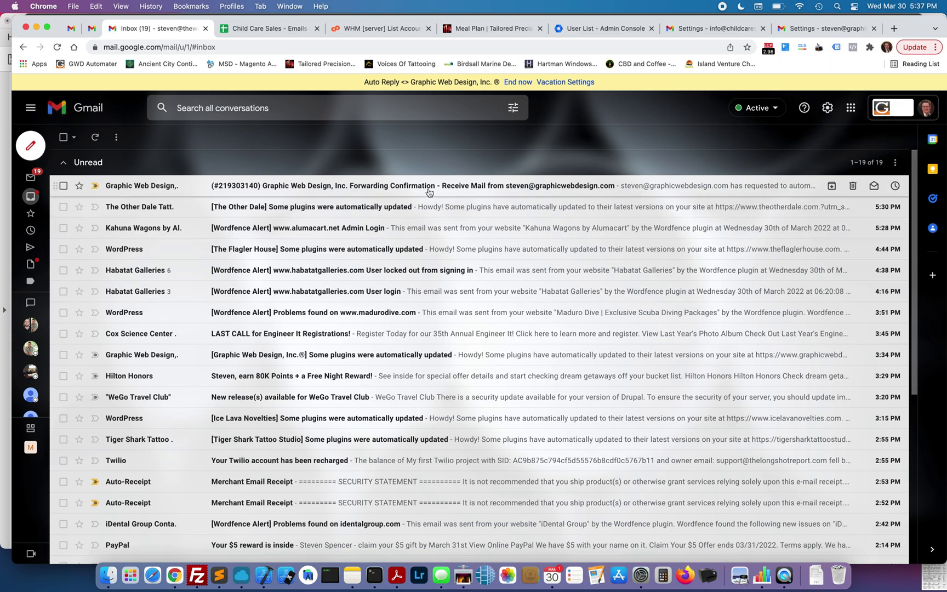
click(503, 192)
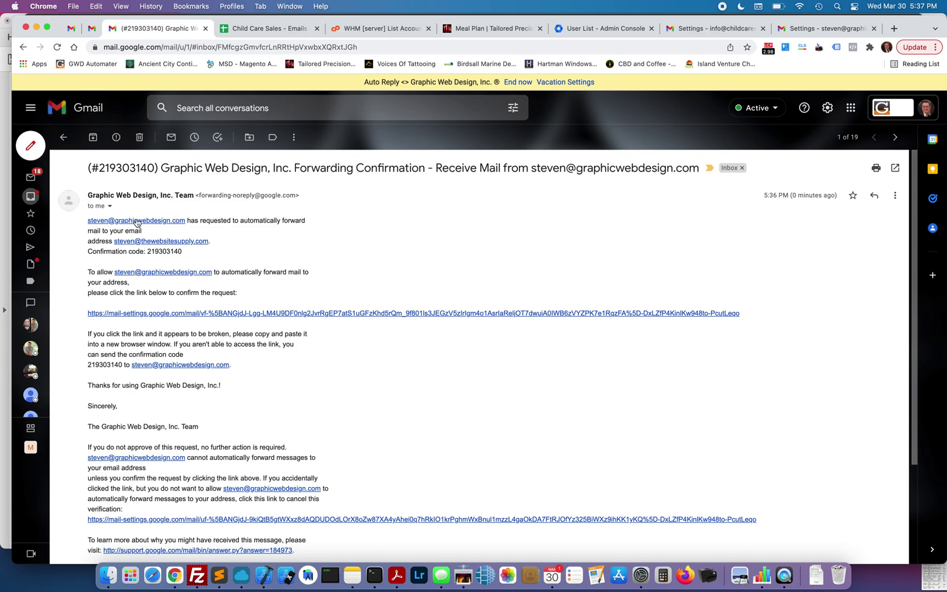
Copy the confirmation code and return to the main account's forwarding settings tab.
click(147, 252)
drag(147, 252, 183, 254)
key(super+c)
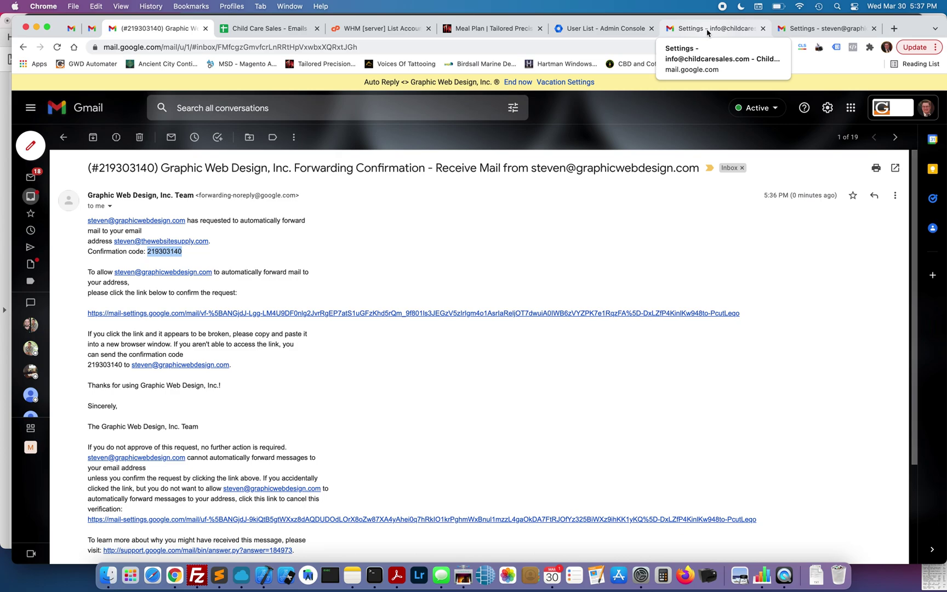
click(707, 33)
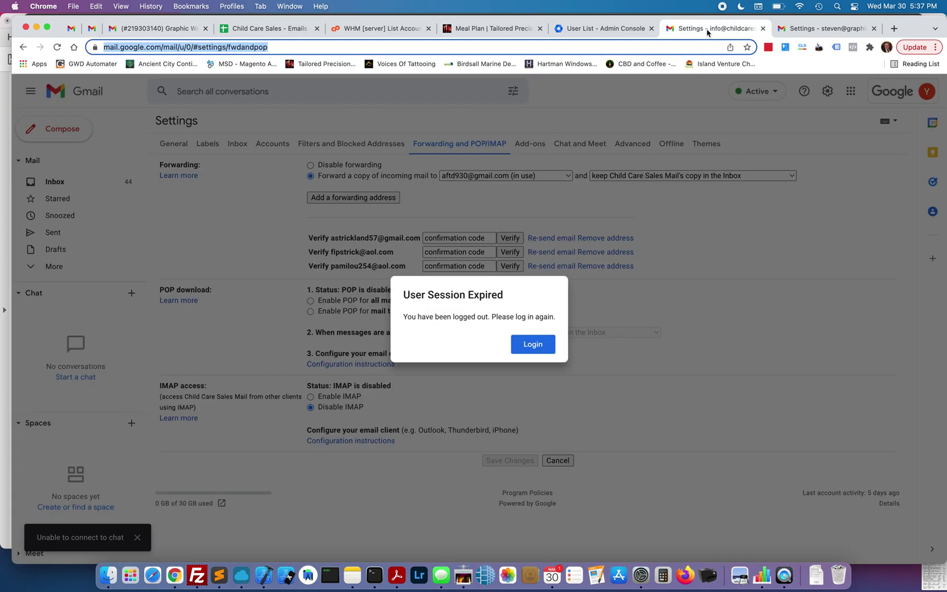
click(822, 32)
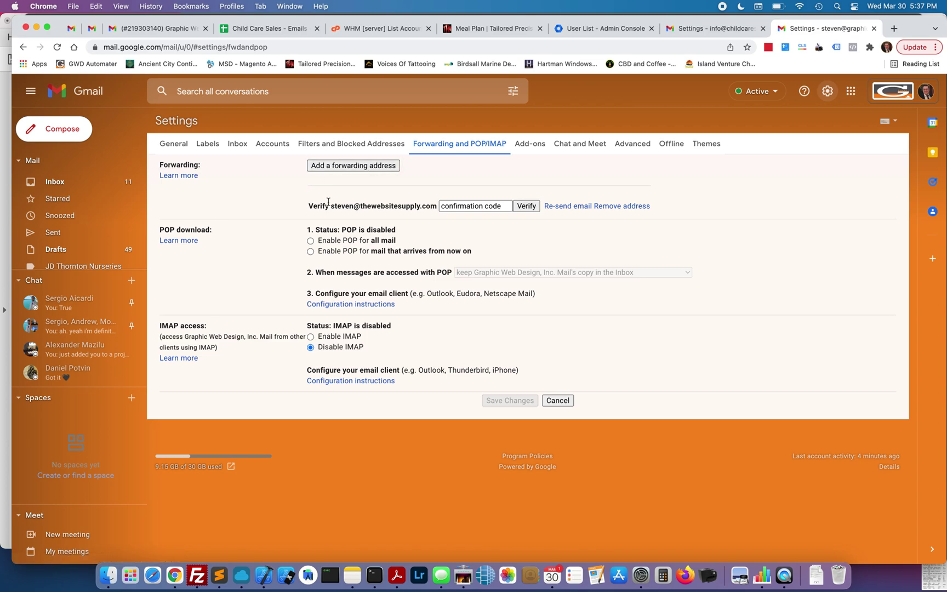
Paste the confirmation code and verify the forwarding address.
drag(302, 207, 453, 208)
click(453, 208)
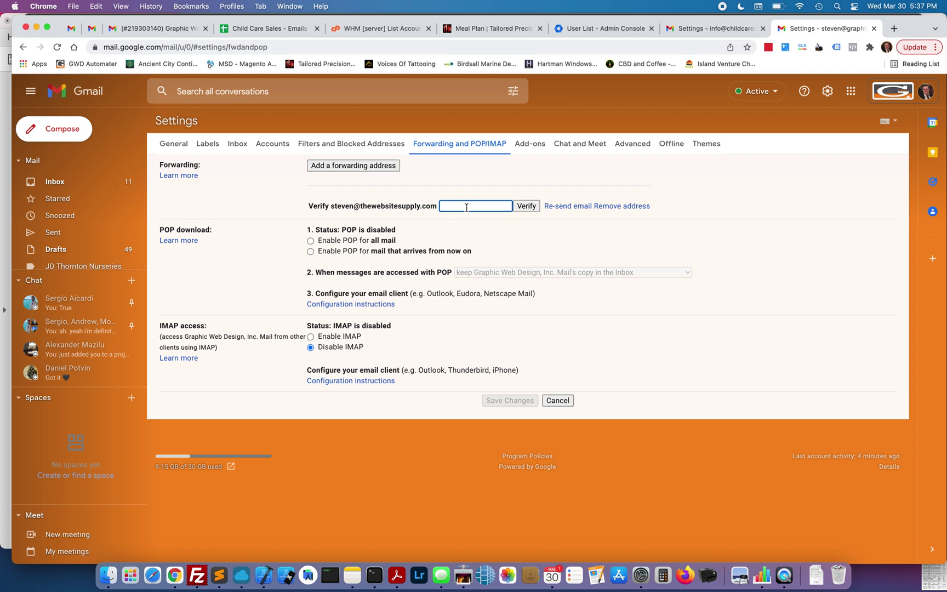
key(super+v)
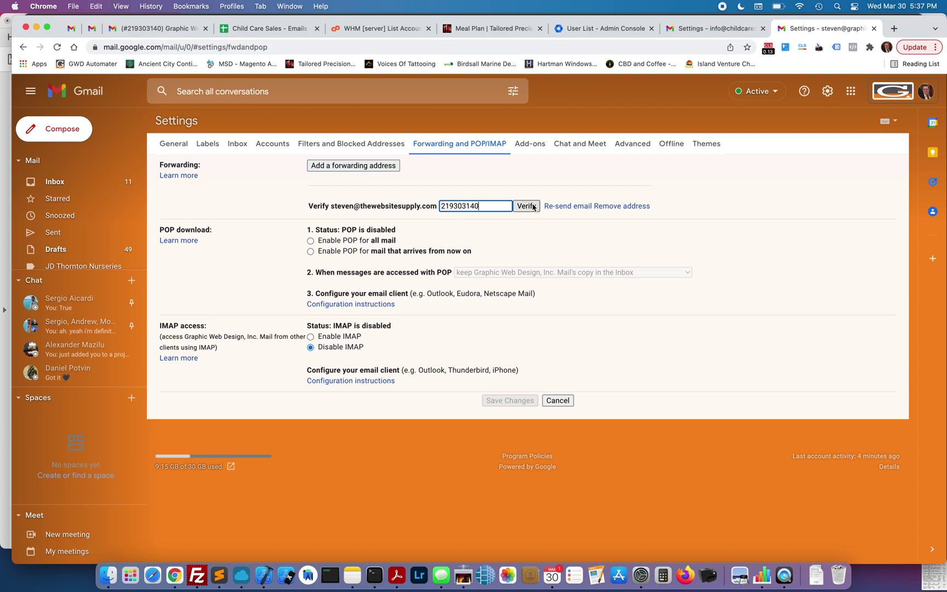
click(531, 206)
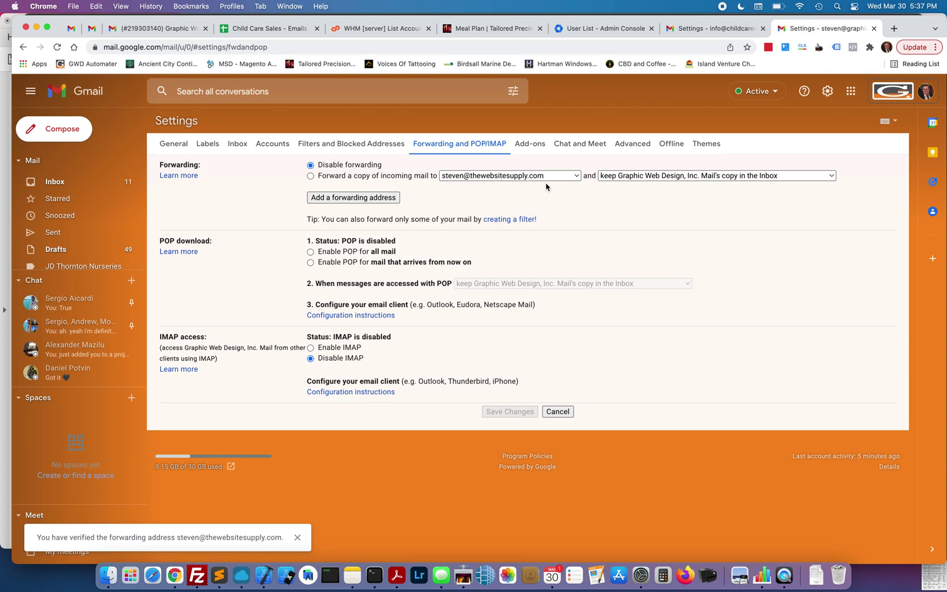
Select 'Forward a copy of incoming mail to' the verified address and save the changes.
click(311, 177)
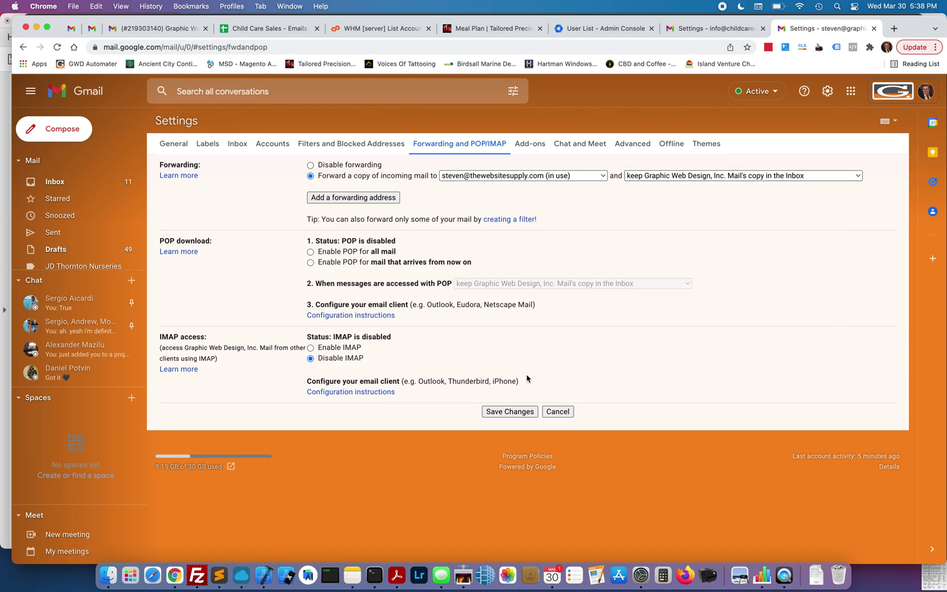
click(516, 414)
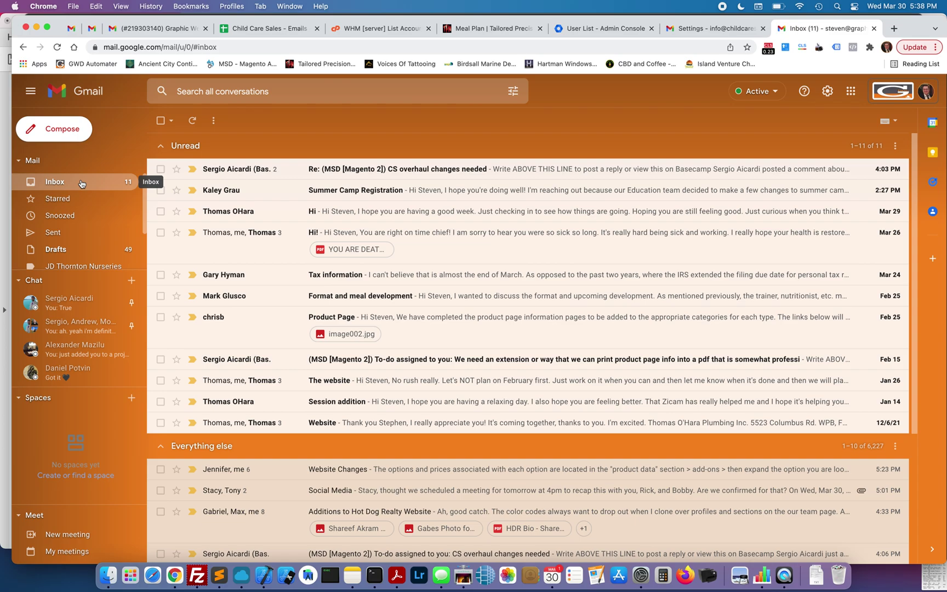
click(65, 123)
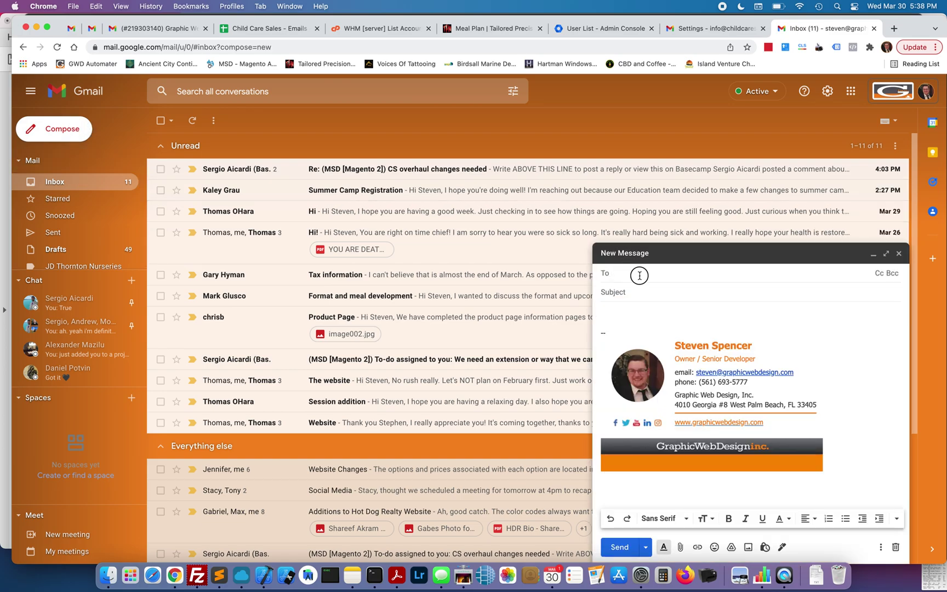
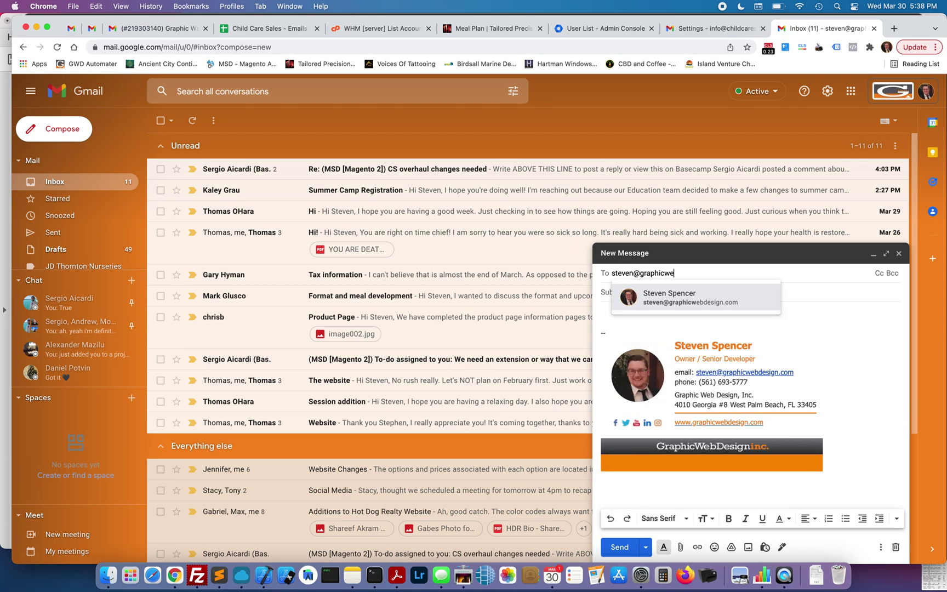
Send a test email with subject 'TEST FORWARDING' and body 'TEST' to the main account's address.
key(Return)
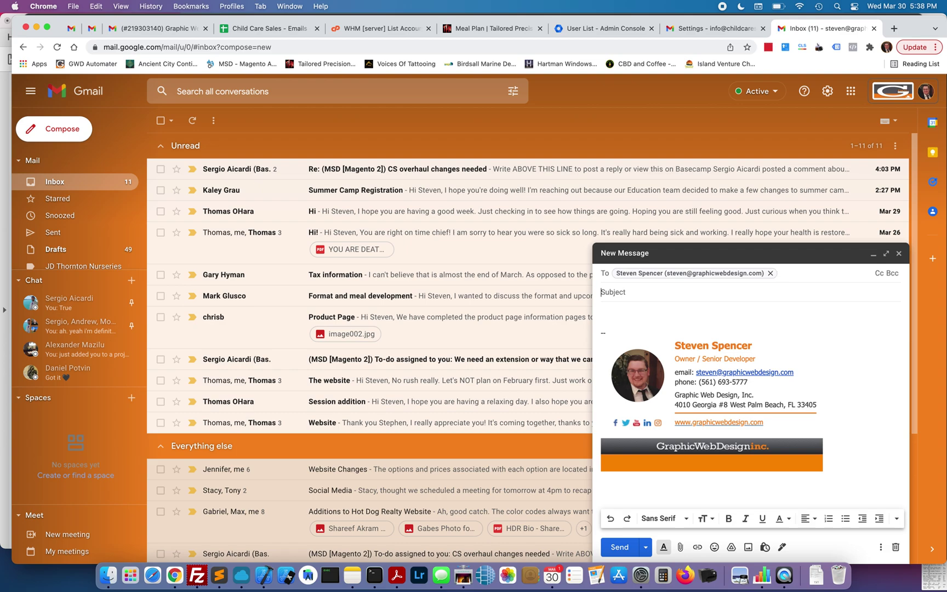
key(Tab)
text(TEST FOR)
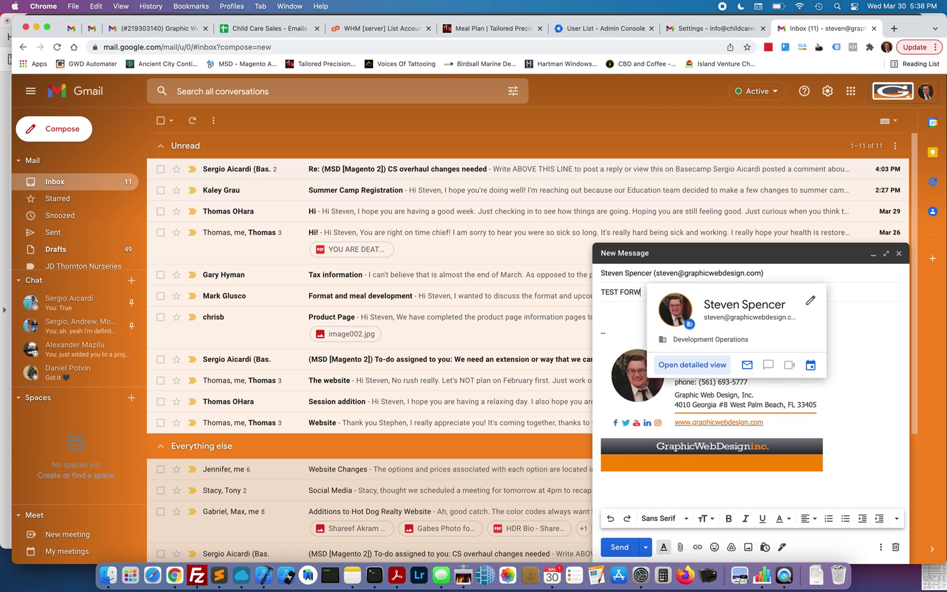
click(618, 315)
text(T)
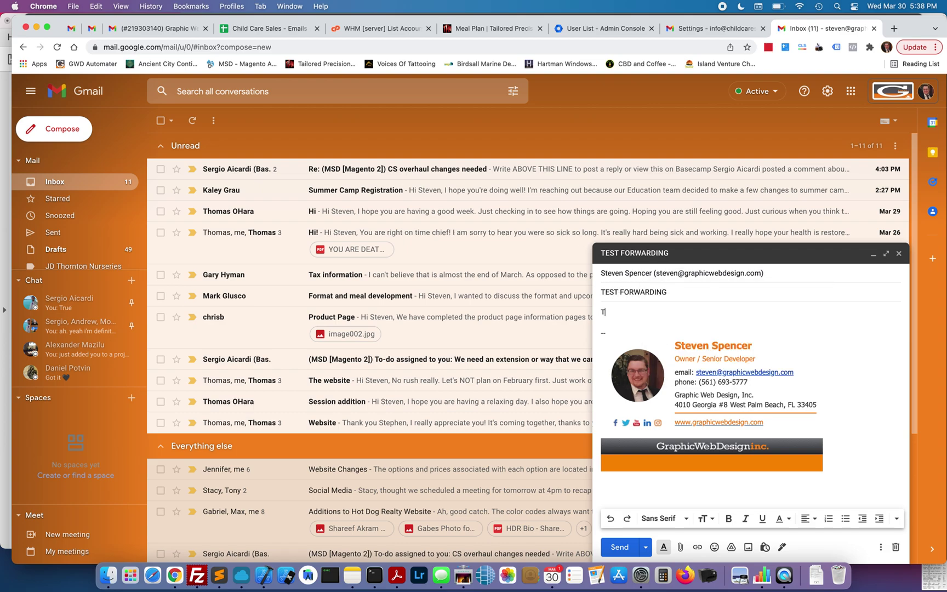
text(EST)
click(620, 548)
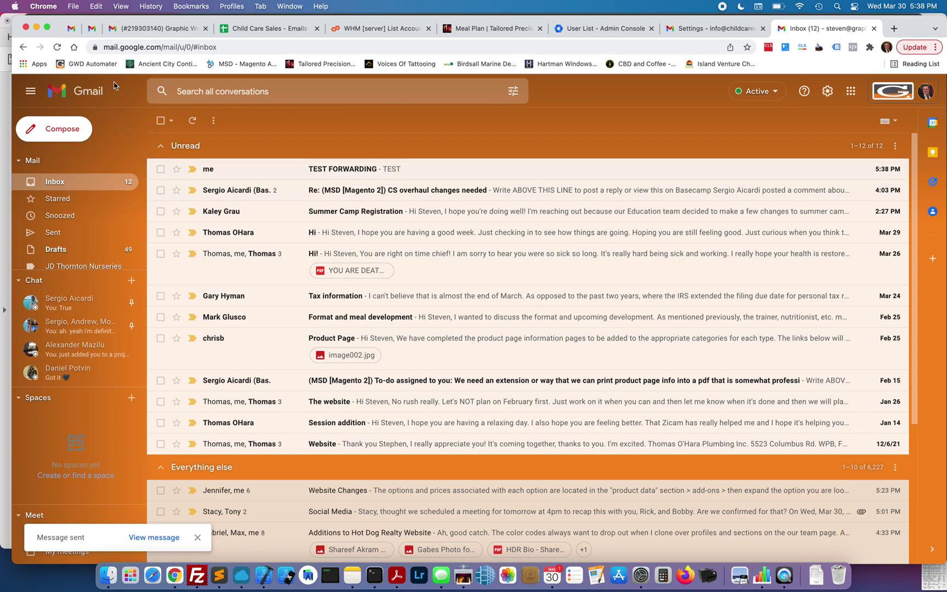
click(86, 31)
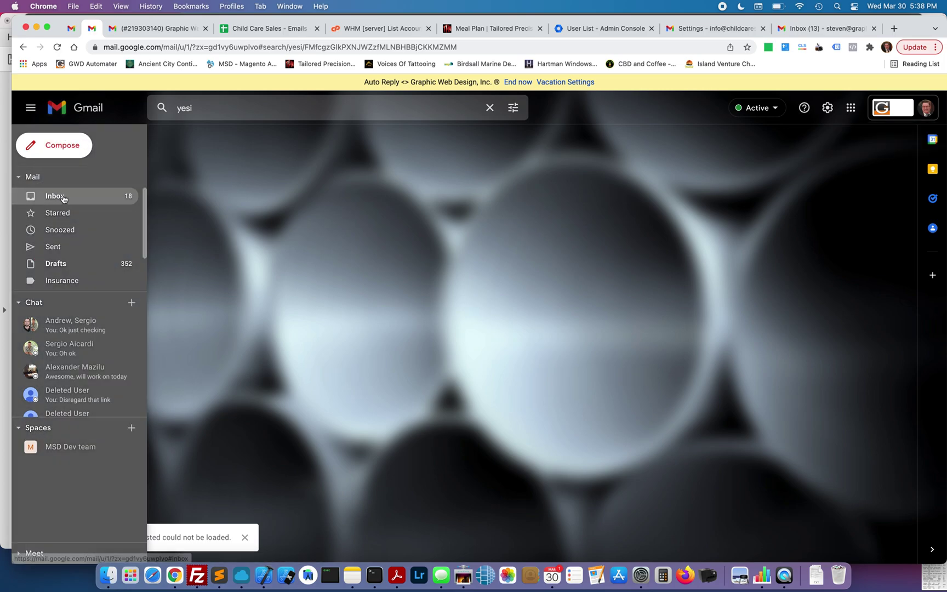
Refresh the second account's Inbox and open the forwarded 'TEST FORWARDING' email.
click(61, 196)
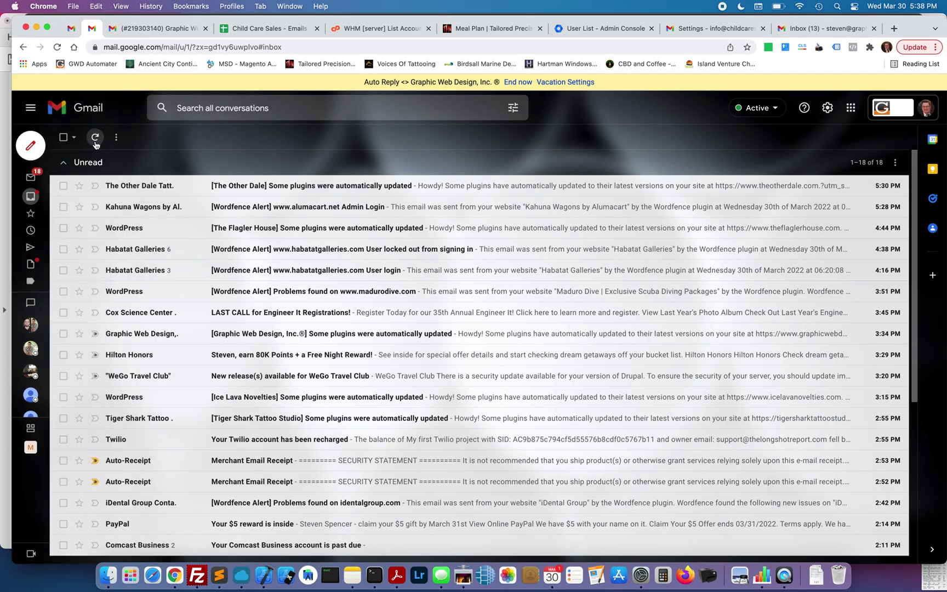
click(95, 138)
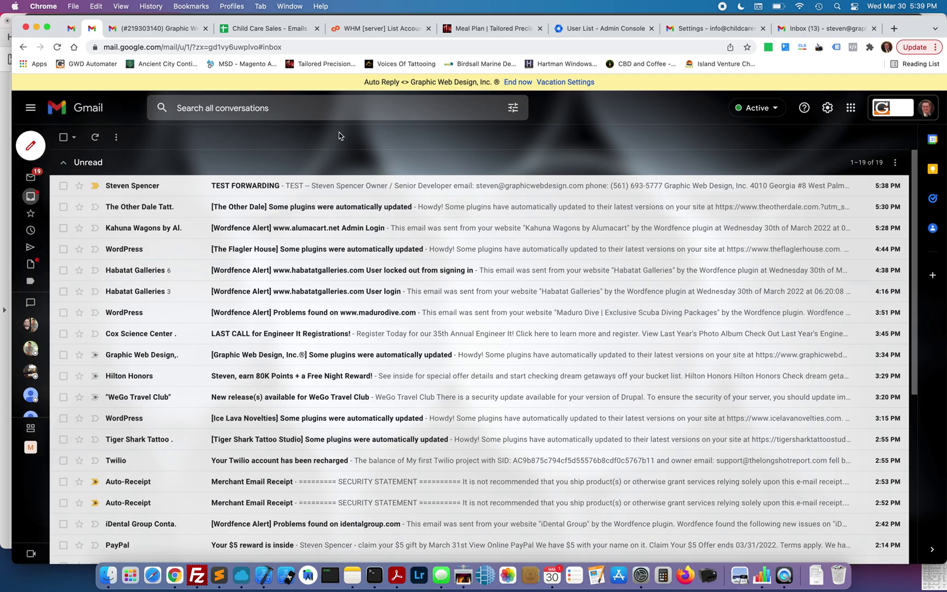
click(248, 187)
drag(100, 179, 203, 237)
click(224, 220)
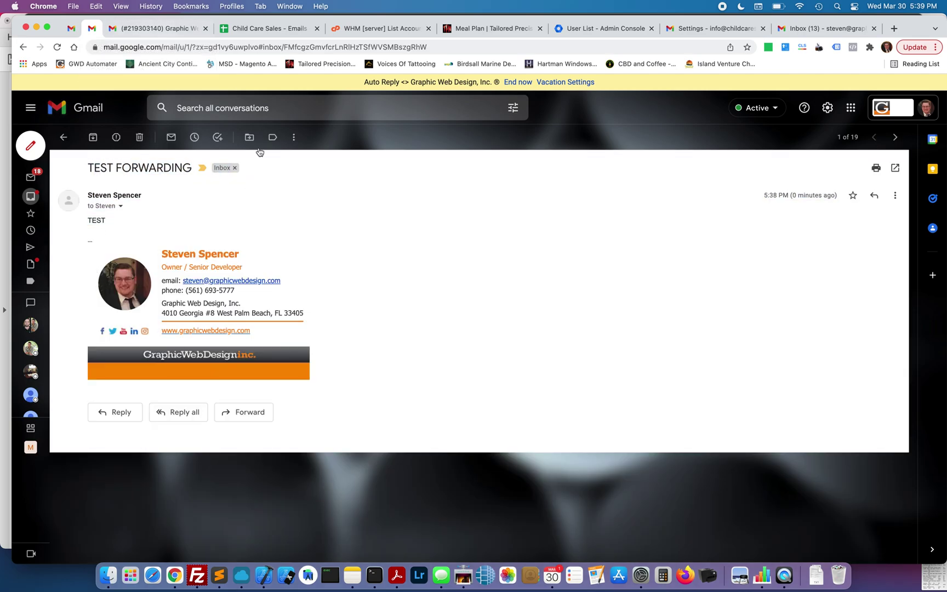